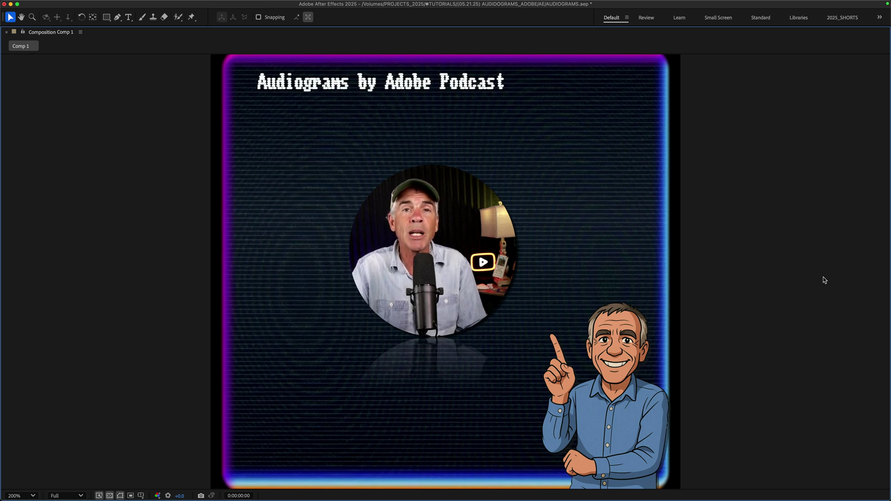
pyautogui.press('space')
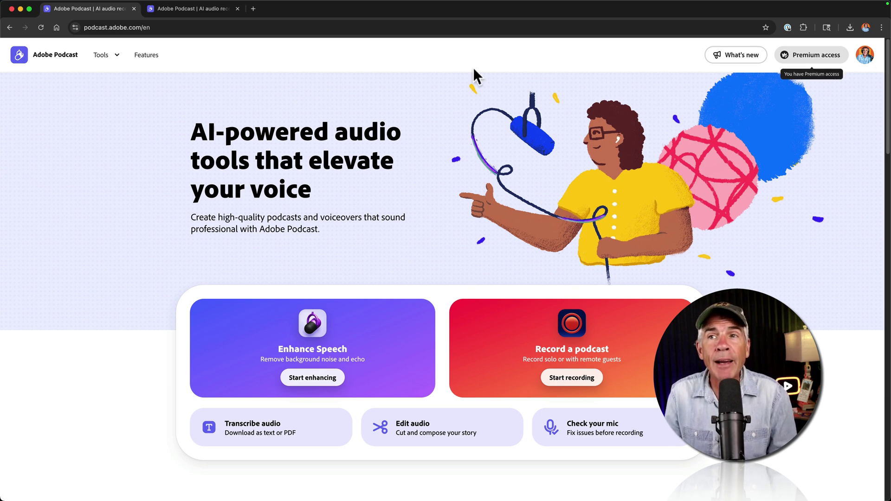
# - On the features page, compare the audiogram features of the Free and Premium plans
pyautogui.click(207, 9)
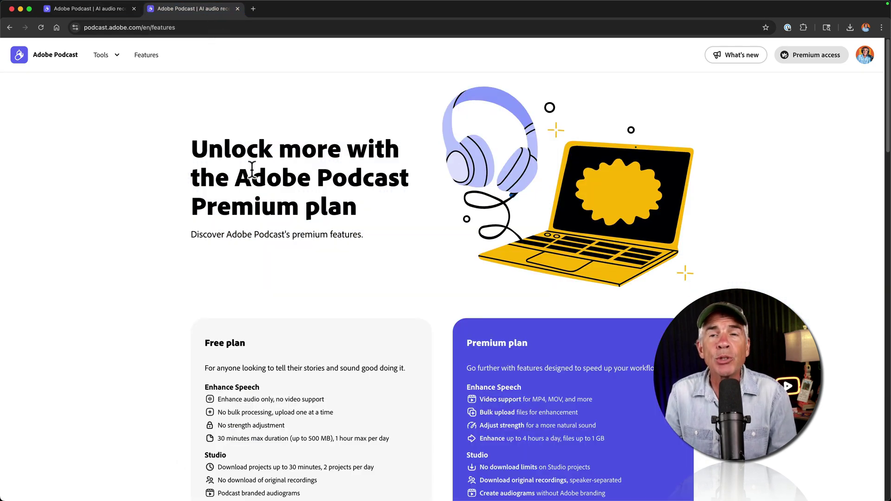
pyautogui.scroll(-3, 269, 308)
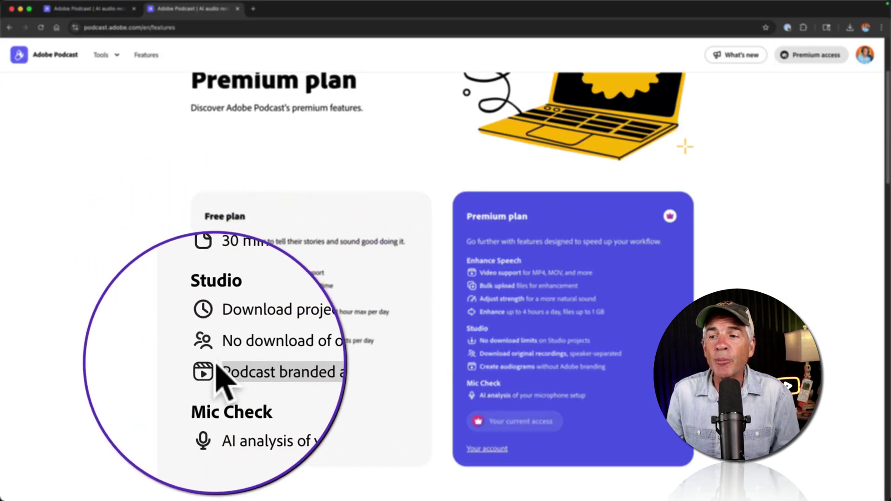
pyautogui.moveTo(215, 366); pyautogui.dragTo(292, 367)
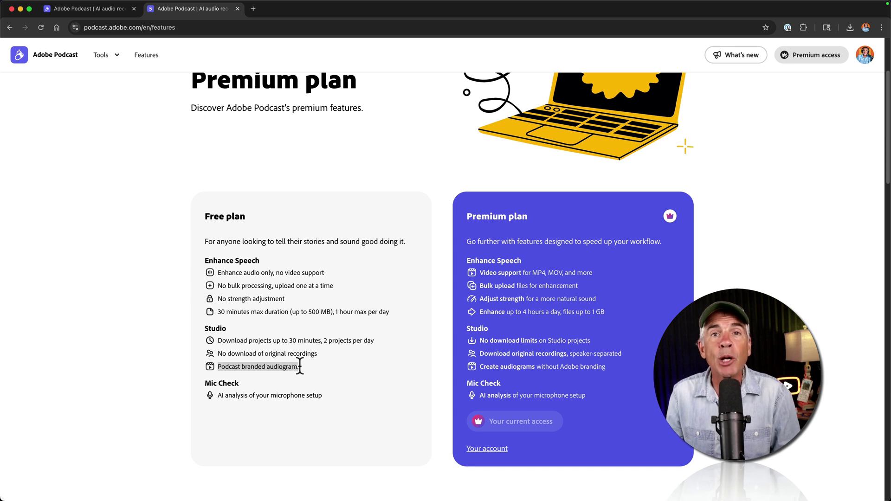
pyautogui.click(311, 363)
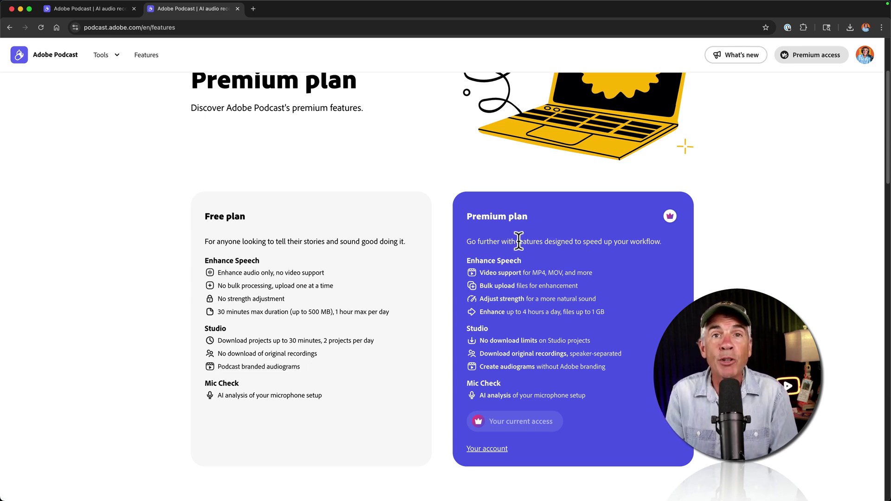
pyautogui.moveTo(611, 369); pyautogui.dragTo(491, 367)
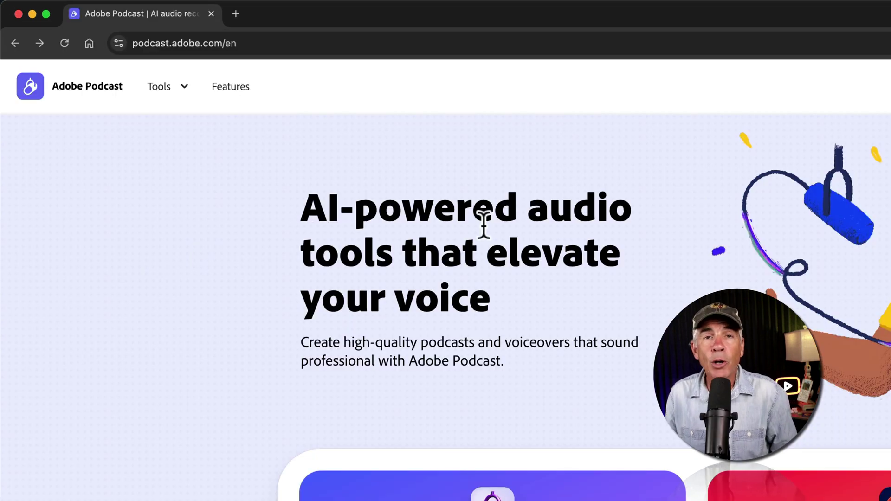
# - Create a new podcast recording project in Podcast Studio from the Adobe Podcast home page
pyautogui.click(179, 92)
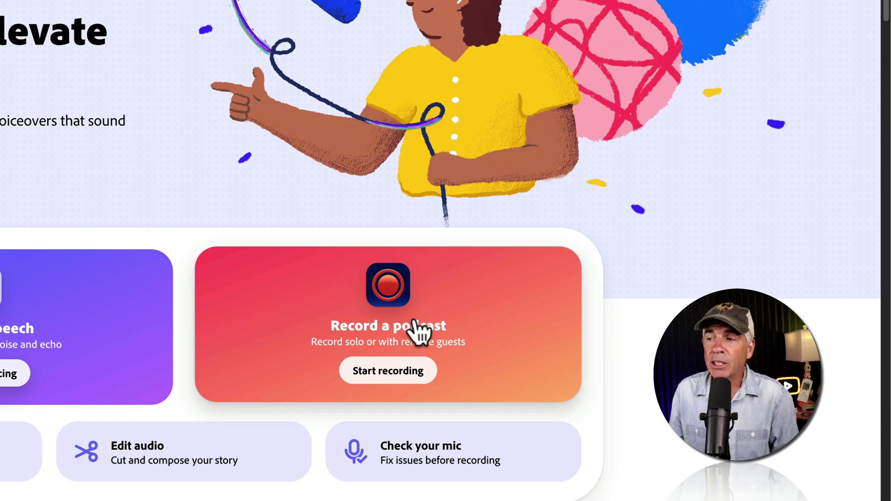
pyautogui.click(416, 326)
pyautogui.click(413, 184)
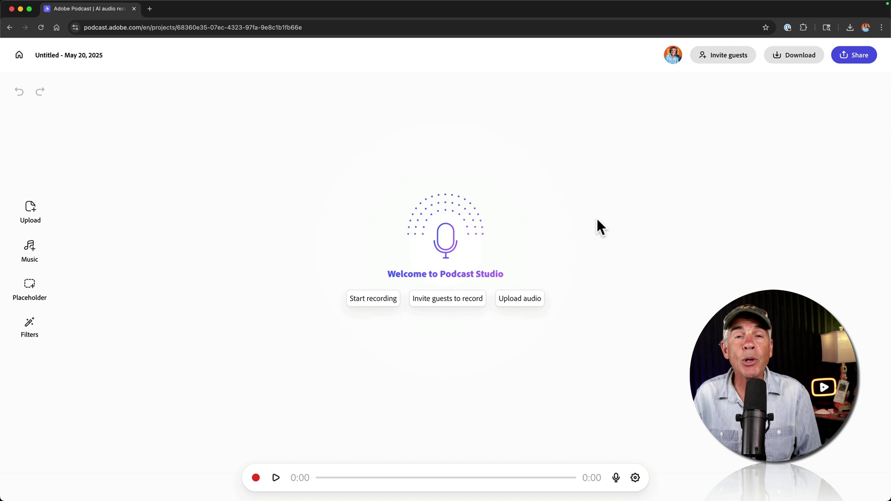
pyautogui.click(380, 301)
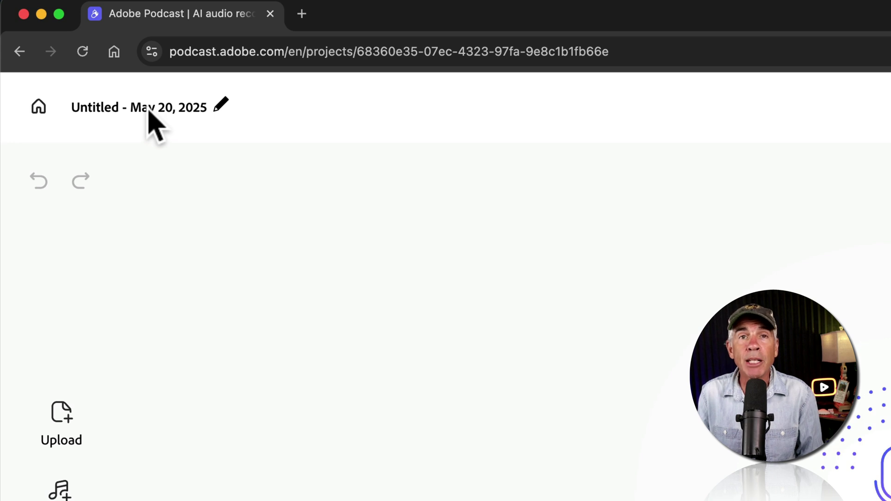
# - Rename the untitled project as "Adobe Podcast Audiograms"
pyautogui.click(124, 106)
pyautogui.write('Adobe Podcast Audiograms')
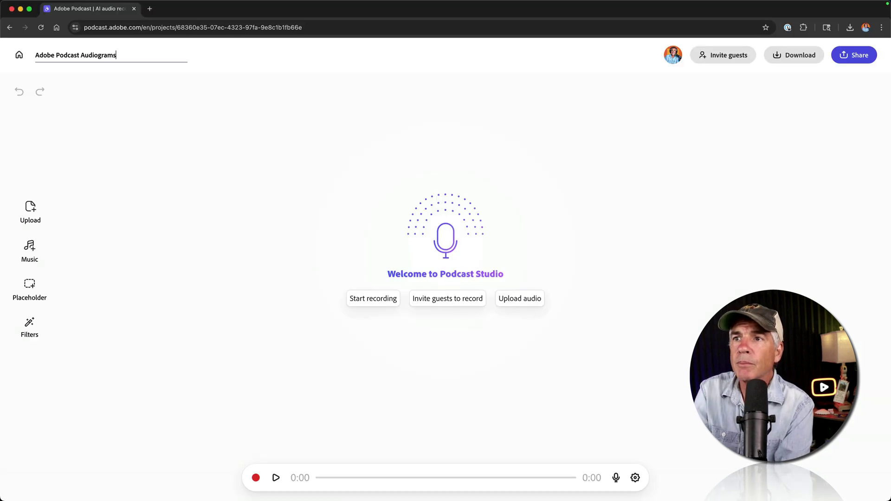
pyautogui.press('Return')
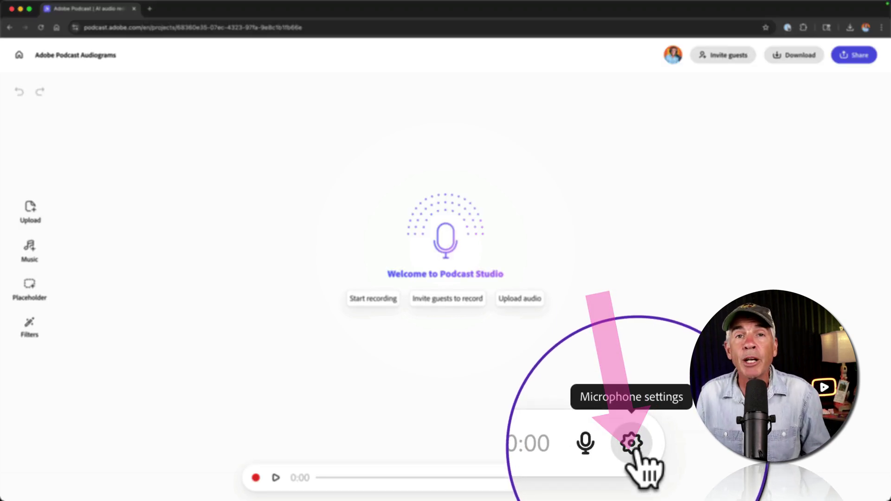
# - Check which input devices are available in the microphone settings
pyautogui.click(632, 445)
pyautogui.click(649, 446)
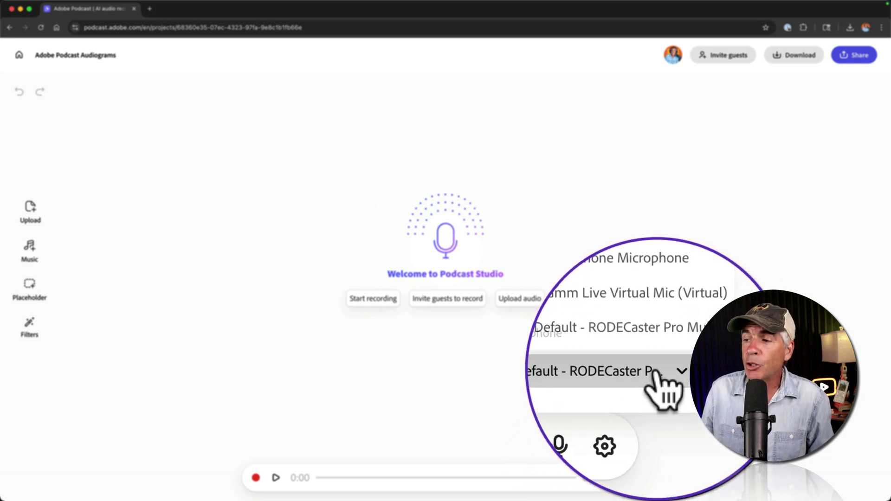
pyautogui.click(668, 431)
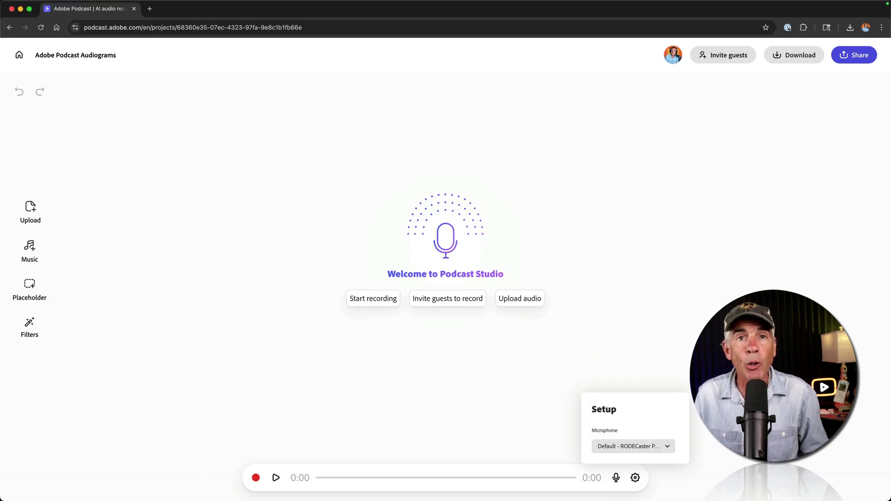
pyautogui.click(566, 293)
# - Upload the audio file AUDIOGRAM SAMPLE.m4a from the Desktop into the project
pyautogui.click(523, 299)
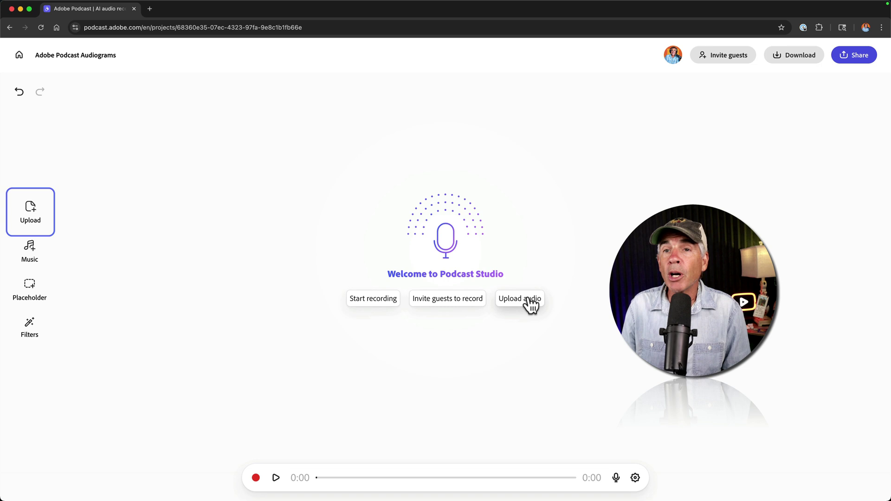
pyautogui.click(236, 118)
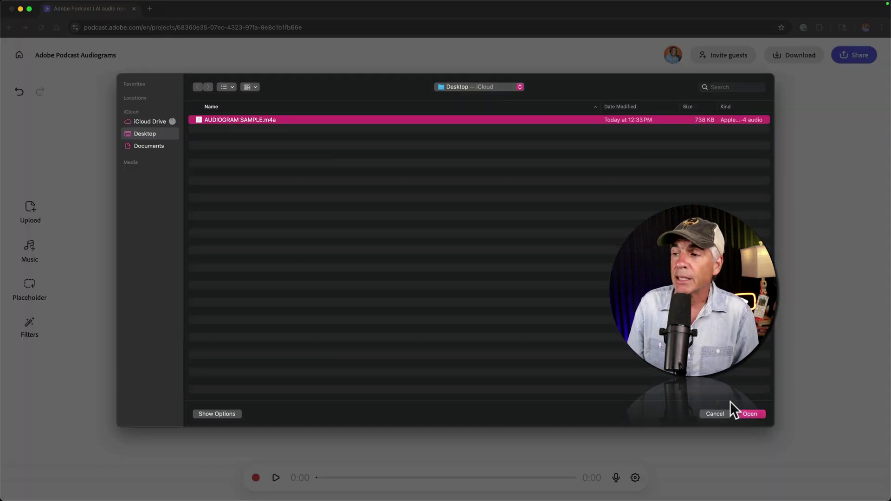
pyautogui.click(750, 414)
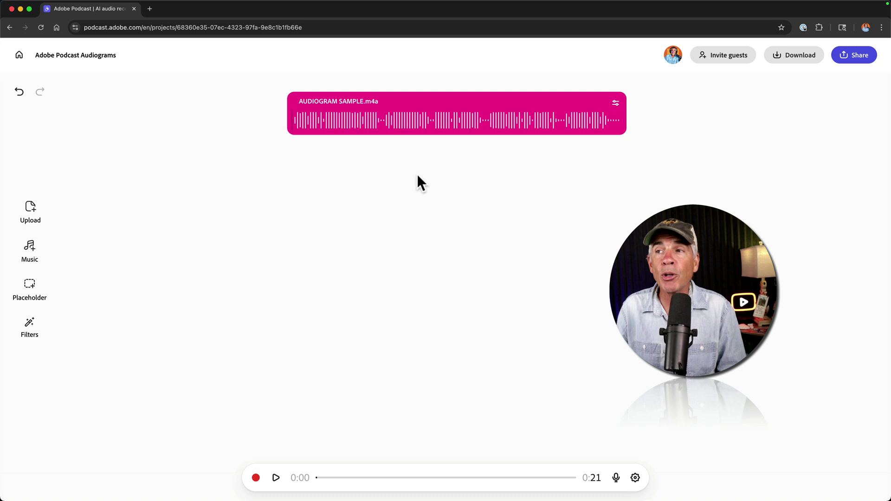
# - Convert the uploaded AUDIOGRAM SAMPLE.m4a clip into a speech transcript using the clip's options
pyautogui.moveTo(415, 130)
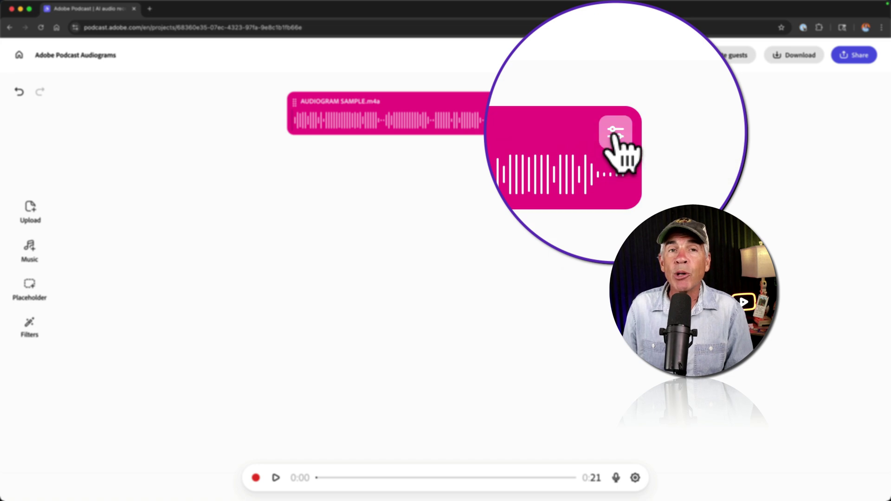
pyautogui.click(593, 103)
pyautogui.click(604, 228)
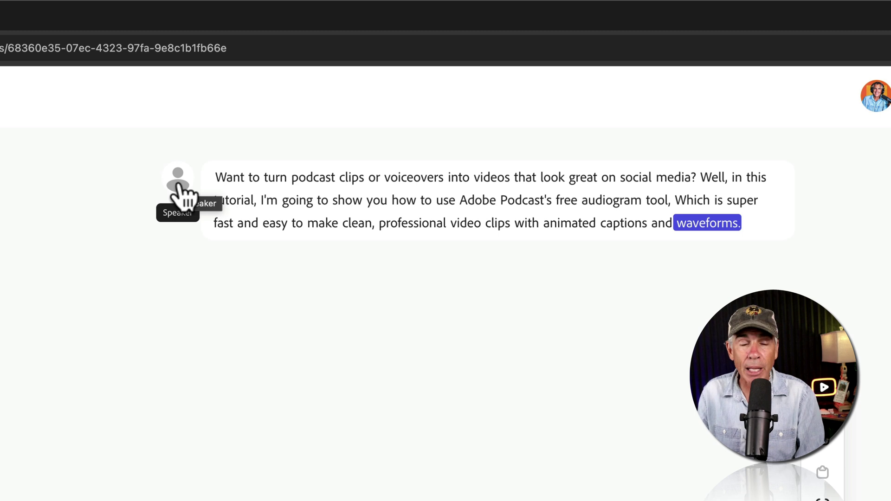
# - Name the unnamed speaker of the first transcript block "Guest 1"
pyautogui.click(185, 195)
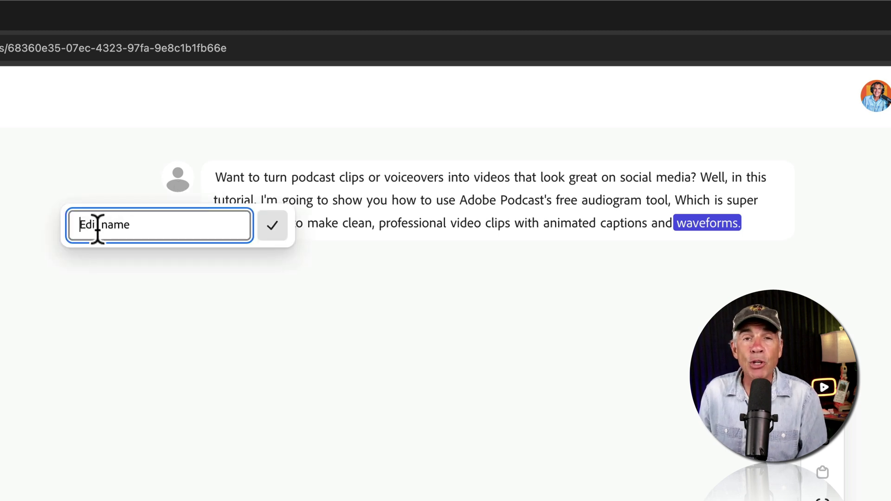
pyautogui.click(112, 318)
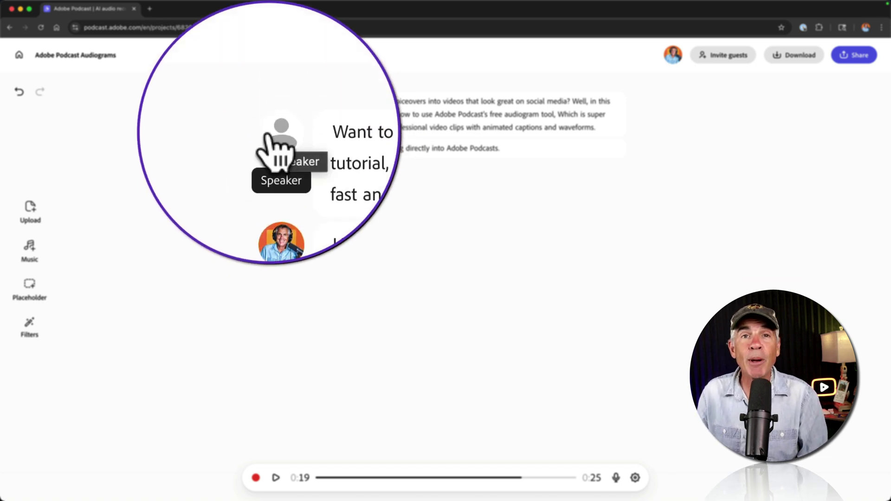
pyautogui.click(273, 104)
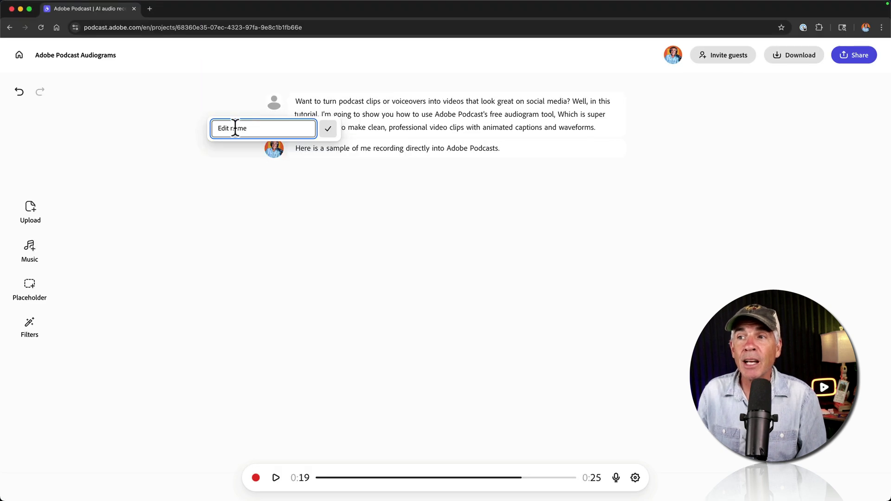
pyautogui.click(241, 93)
pyautogui.click(276, 107)
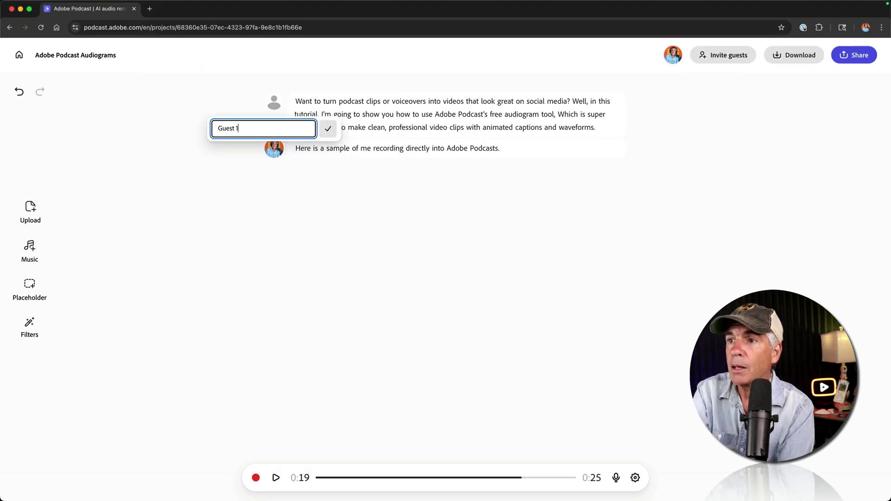
pyautogui.write('Guest 1')
pyautogui.press('Return')
# - Open the transcript phrase "Here is a sample of me recording" in the second block for text correction
pyautogui.doubleClick(484, 148)
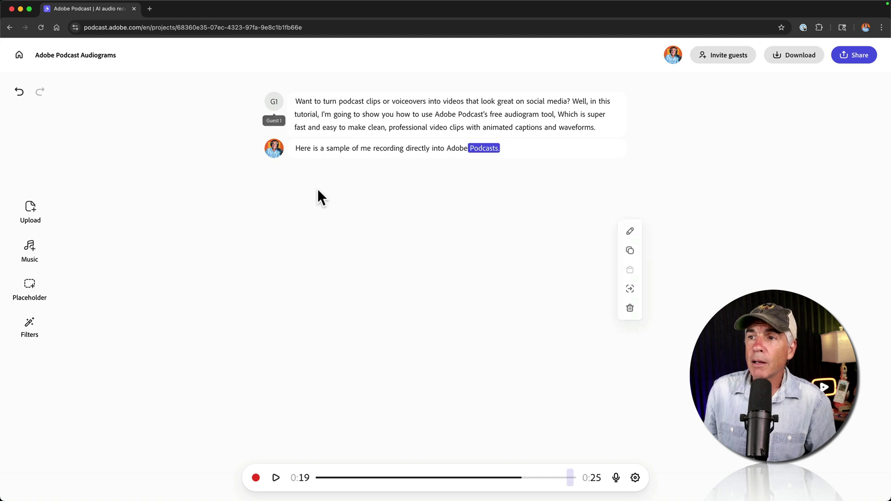
pyautogui.click(297, 166)
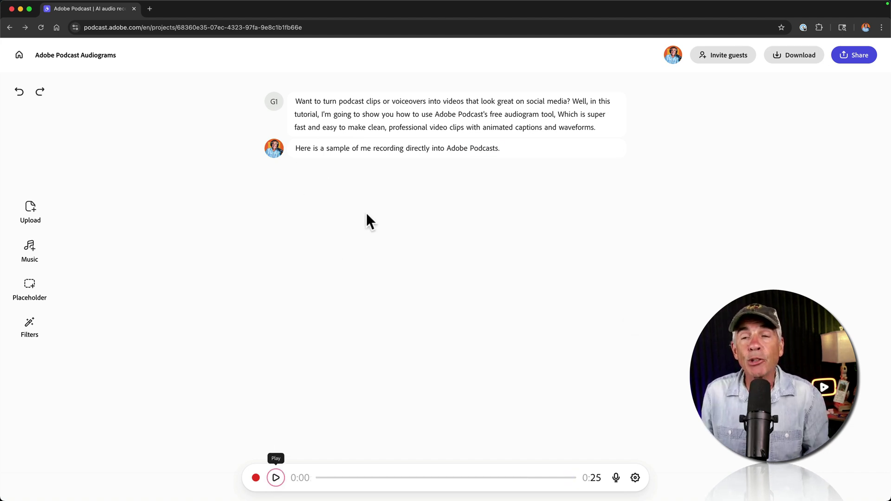
pyautogui.doubleClick(305, 147)
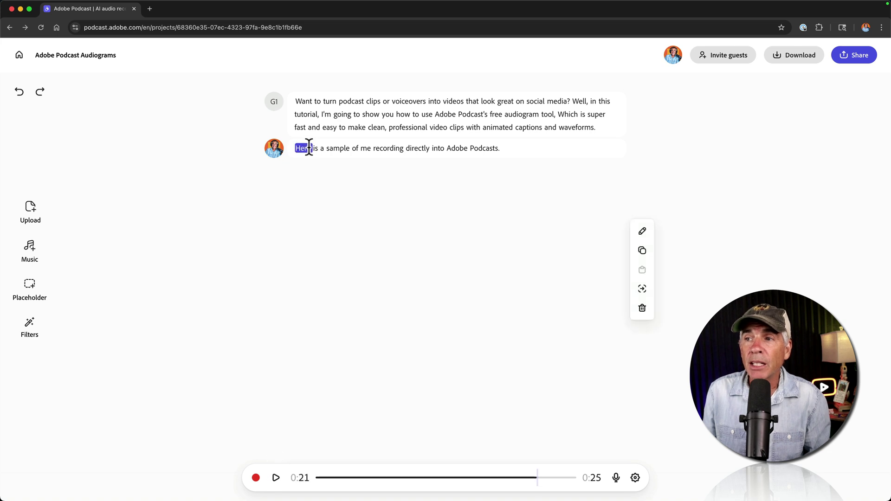
pyautogui.moveTo(309, 147); pyautogui.dragTo(381, 152)
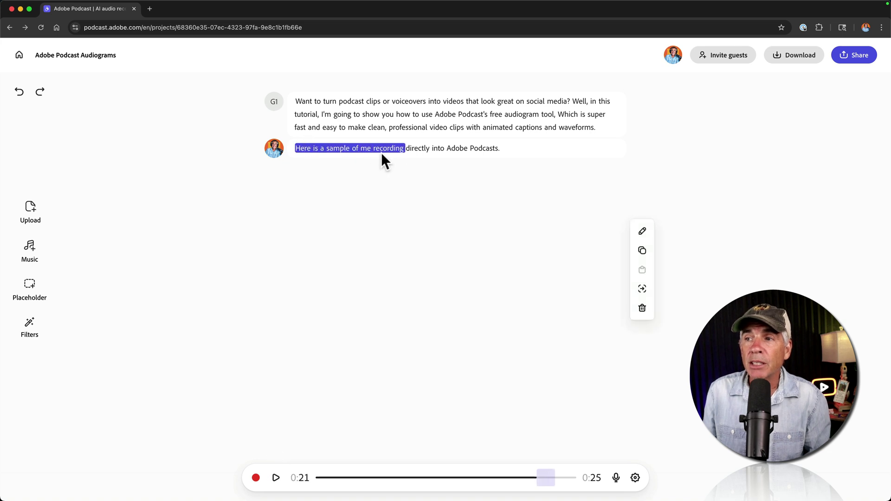
pyautogui.click(638, 231)
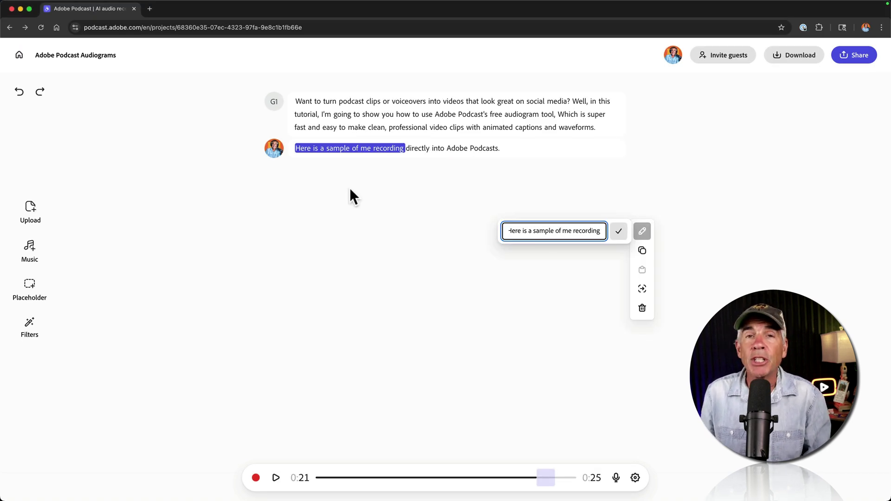
# - Try to delete the whole sentence "Here is a sample of me recording directly into Adobe Podcasts." from the transcript
pyautogui.click(484, 148)
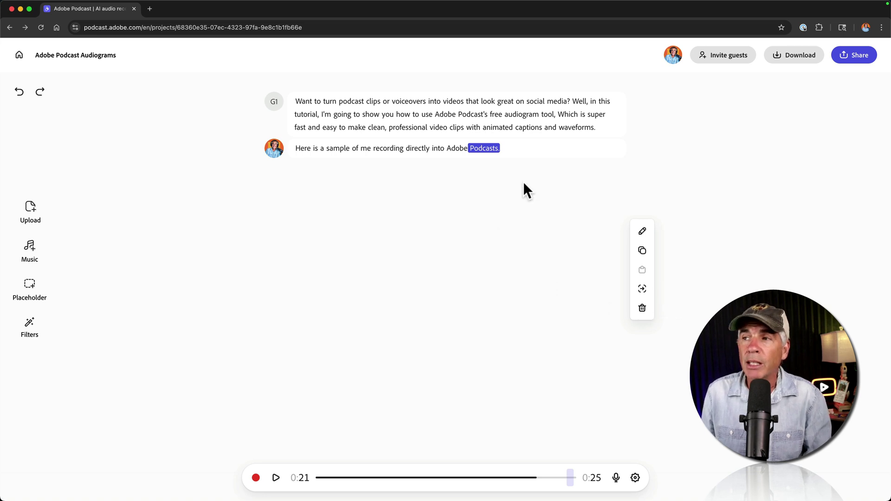
pyautogui.moveTo(470, 145); pyautogui.dragTo(305, 140)
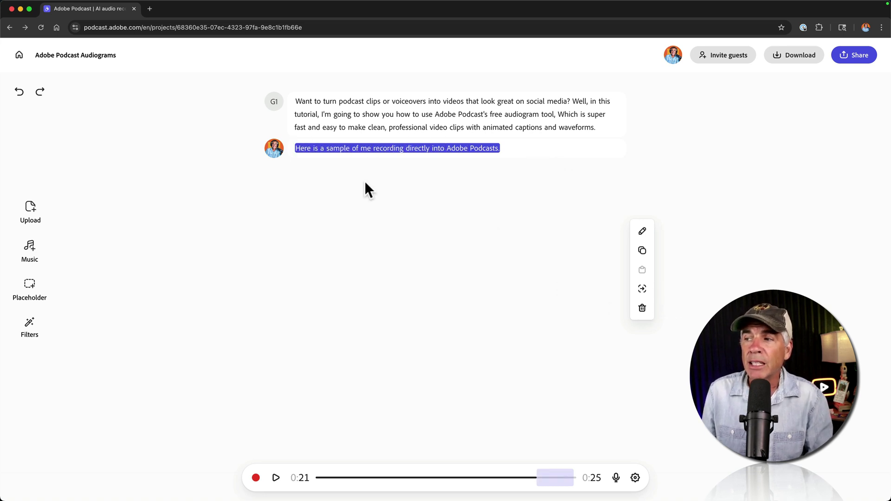
pyautogui.click(642, 308)
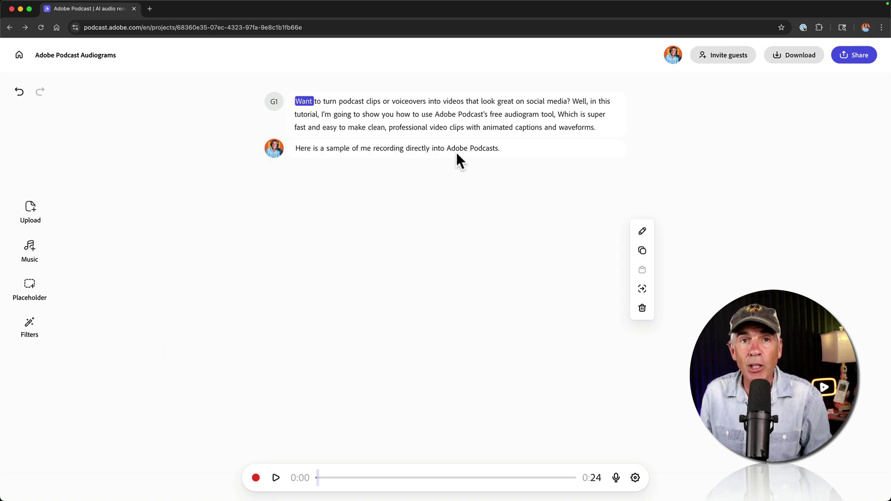
# - Look over the filters available for the transcript
pyautogui.click(26, 330)
pyautogui.click(139, 100)
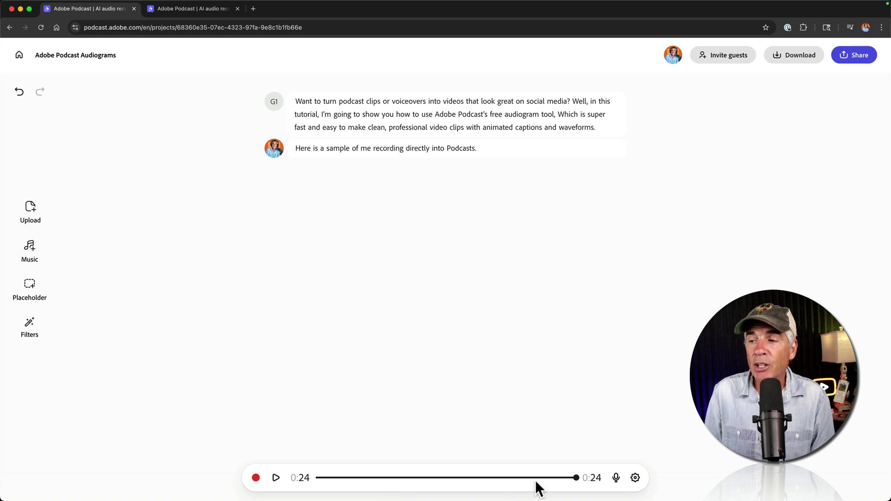
# - Add the short Megawatt background music at the very beginning of the project
pyautogui.moveTo(574, 481); pyautogui.dragTo(334, 478)
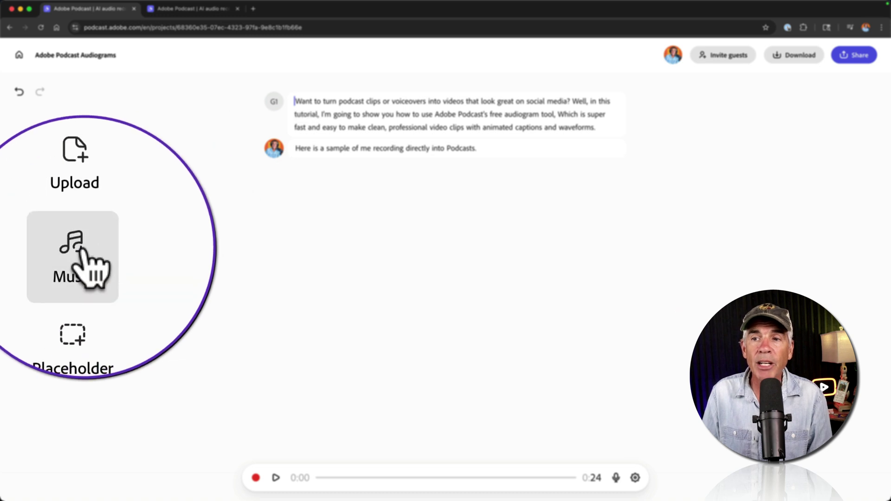
pyautogui.click(81, 251)
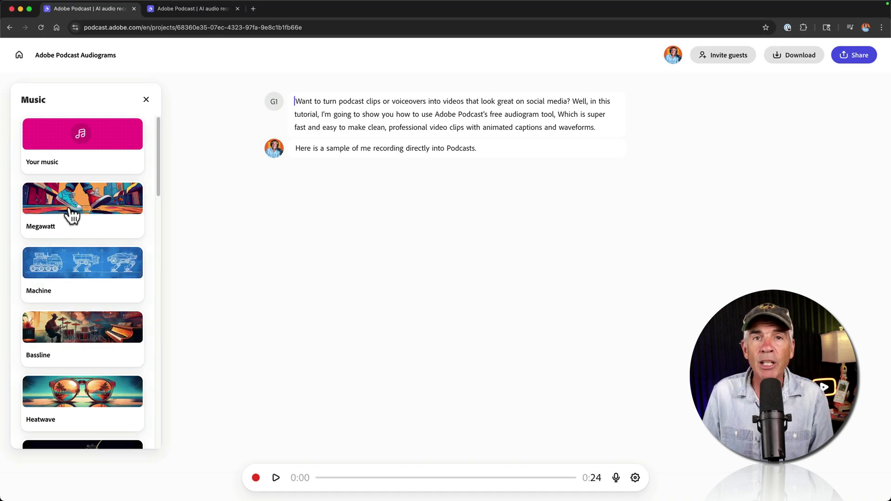
pyautogui.click(72, 215)
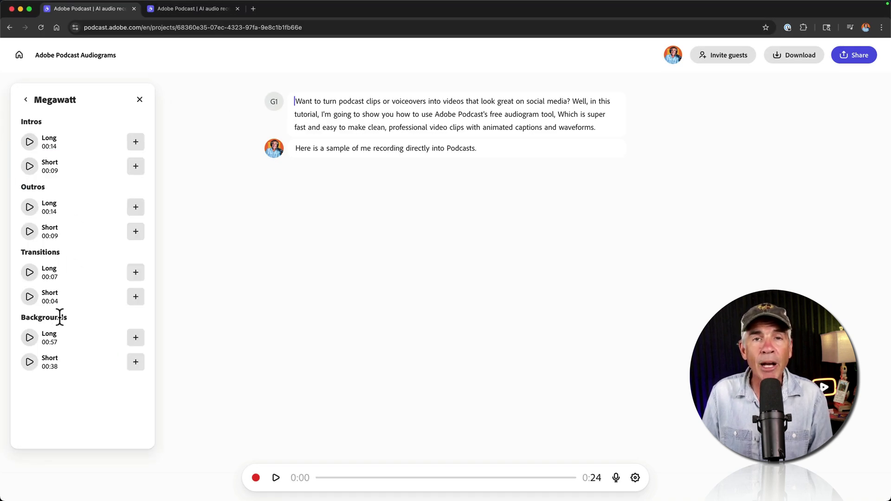
pyautogui.click(135, 364)
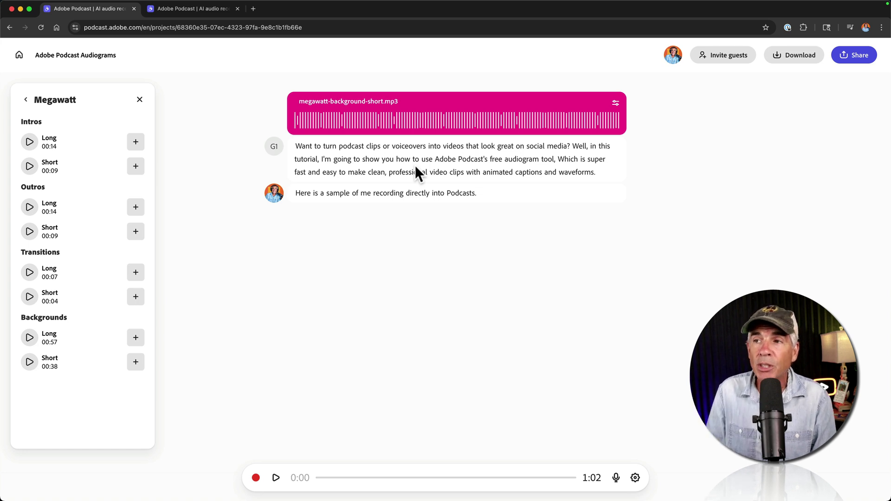
# - Set the megawatt-background-short.mp3 clip as background beneath the speech and play the opening of the project to check the mix
pyautogui.press('Escape')
pyautogui.moveTo(296, 101); pyautogui.dragTo(294, 177)
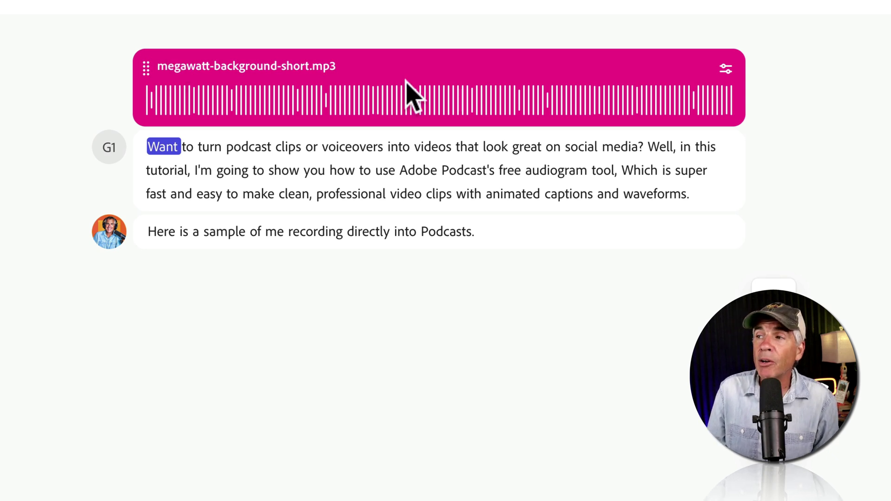
pyautogui.click(726, 71)
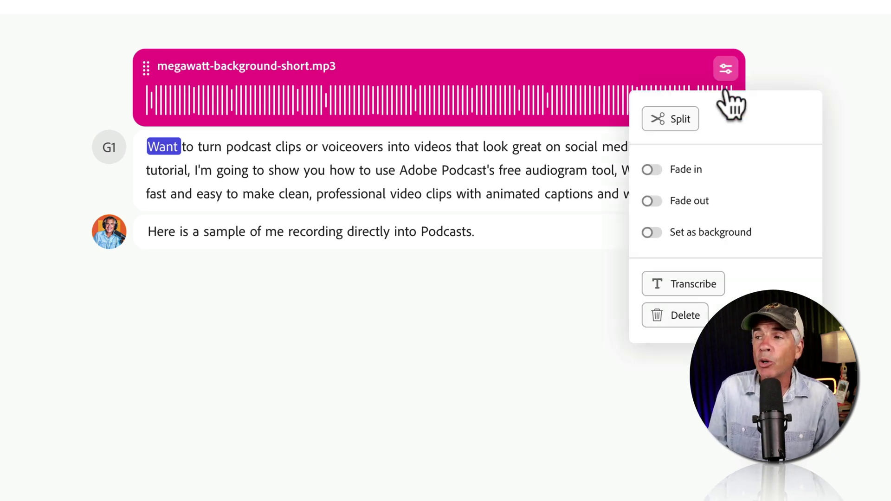
pyautogui.click(652, 232)
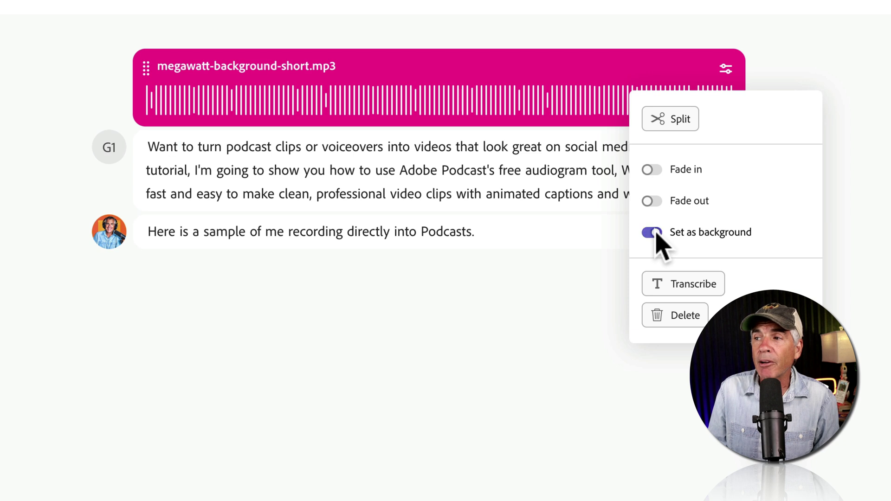
pyautogui.click(355, 304)
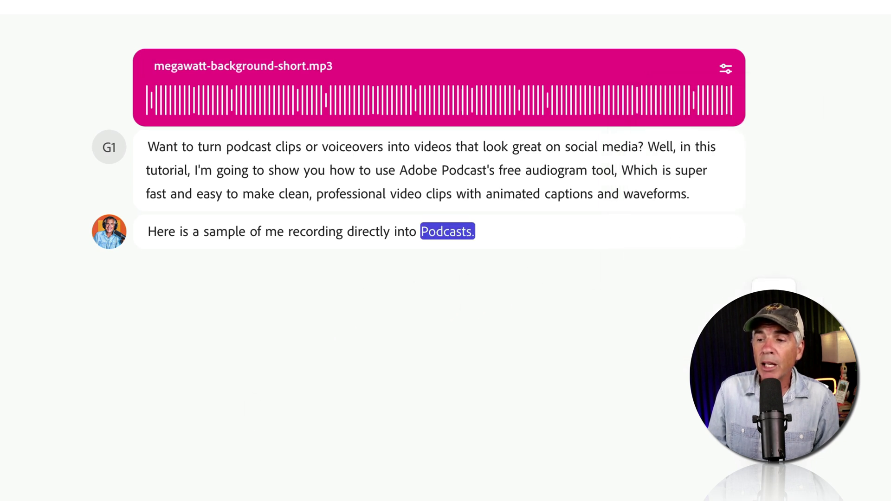
pyautogui.press('space')
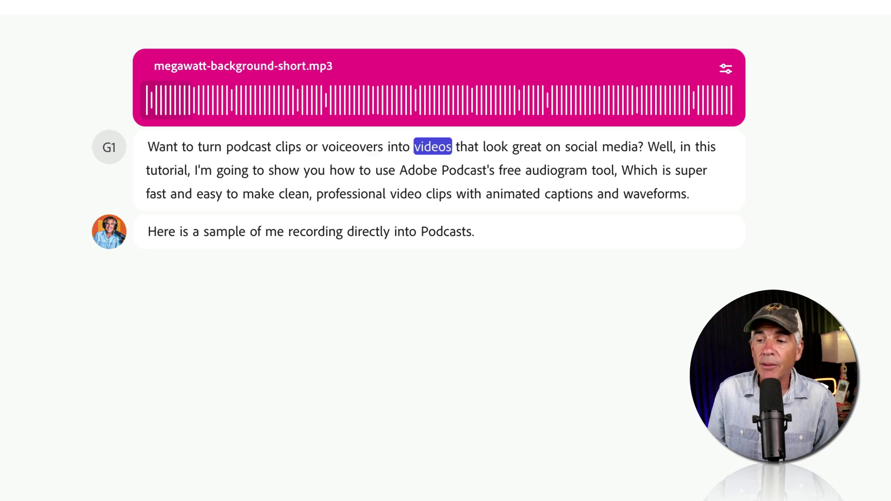
pyautogui.press('space')
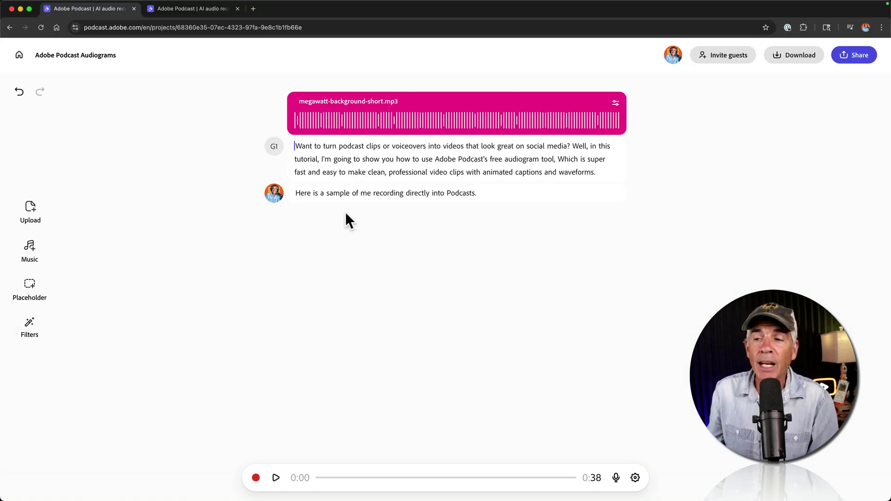
# - Split the megawatt-background-short.mp3 background clip at 0:26, just past the end of the spoken audio
pyautogui.moveTo(317, 479); pyautogui.dragTo(475, 478)
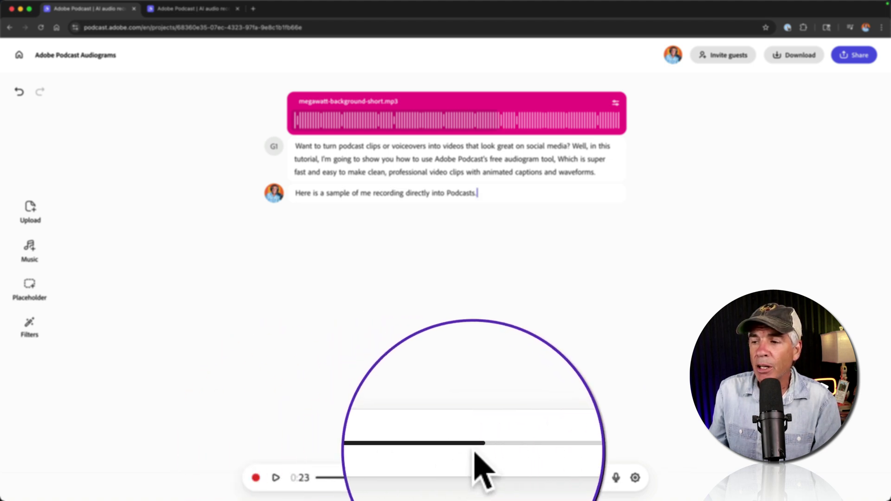
pyautogui.moveTo(475, 478); pyautogui.dragTo(486, 479)
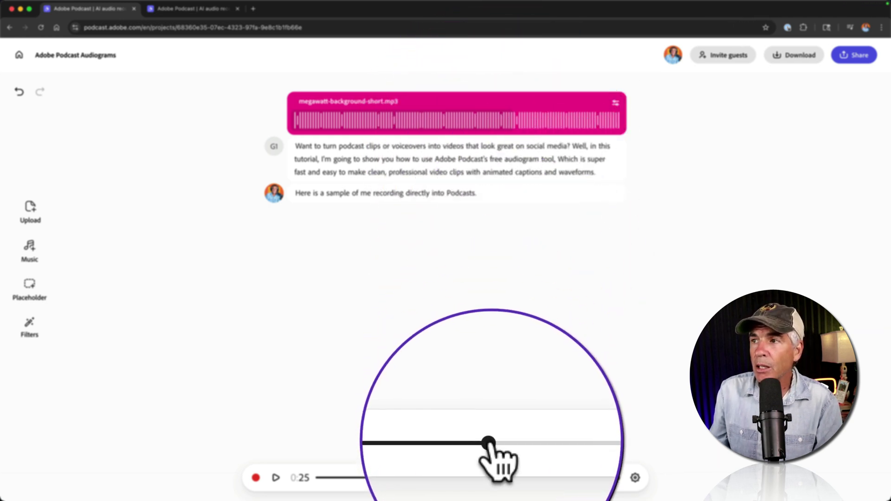
pyautogui.moveTo(486, 478); pyautogui.dragTo(493, 478)
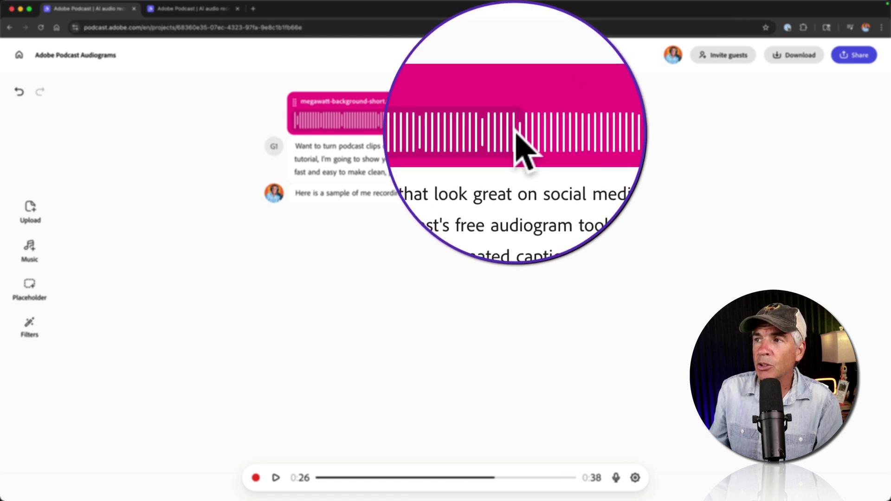
pyautogui.click(616, 103)
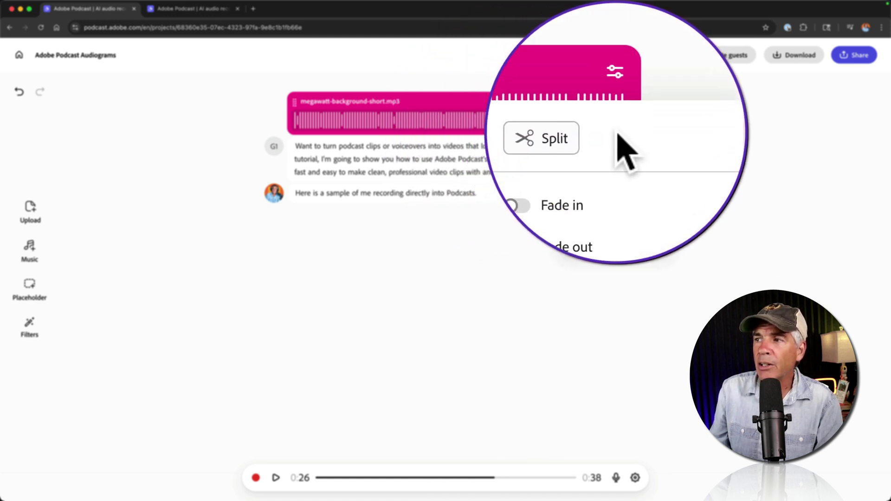
pyautogui.click(587, 133)
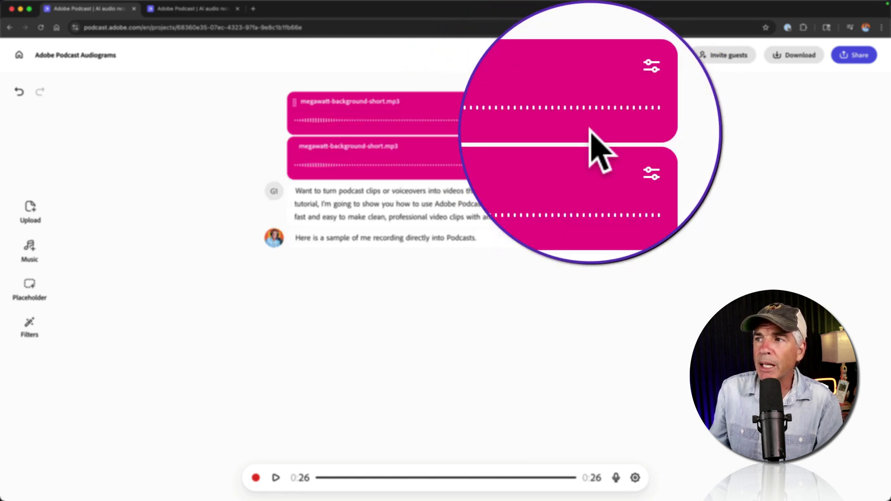
# - Delete the second part of the split background music clip
pyautogui.click(616, 148)
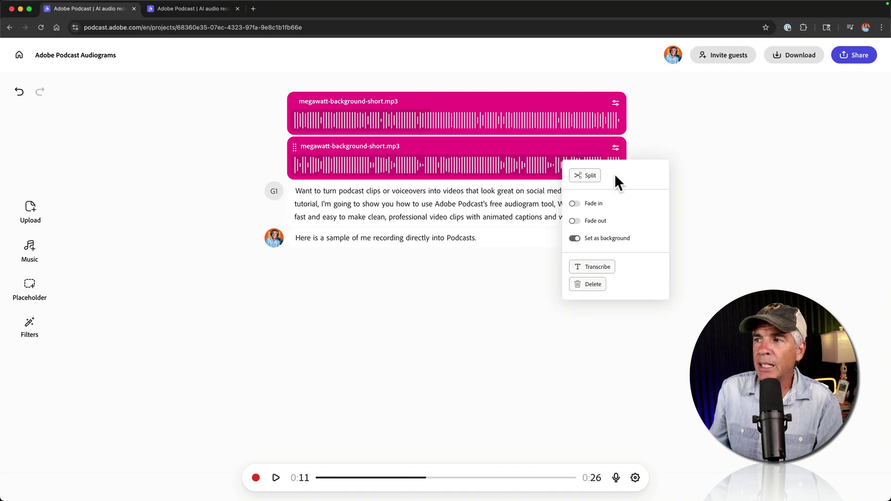
pyautogui.click(589, 284)
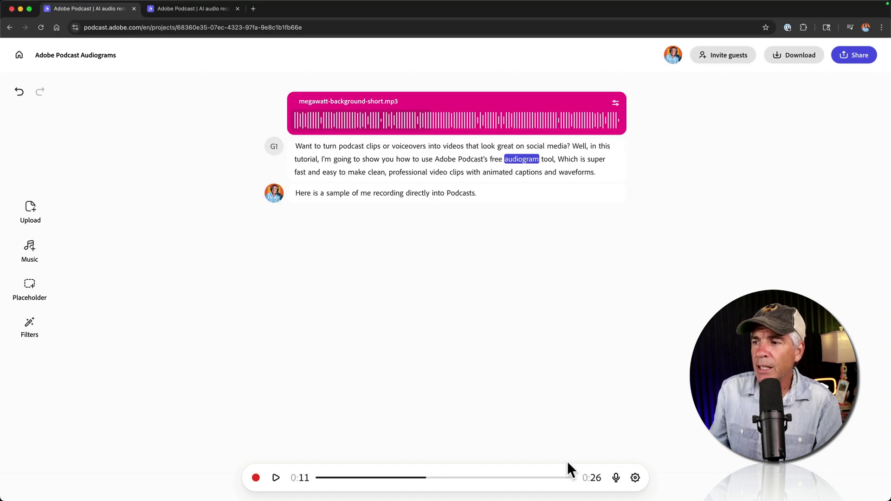
pyautogui.click(548, 478)
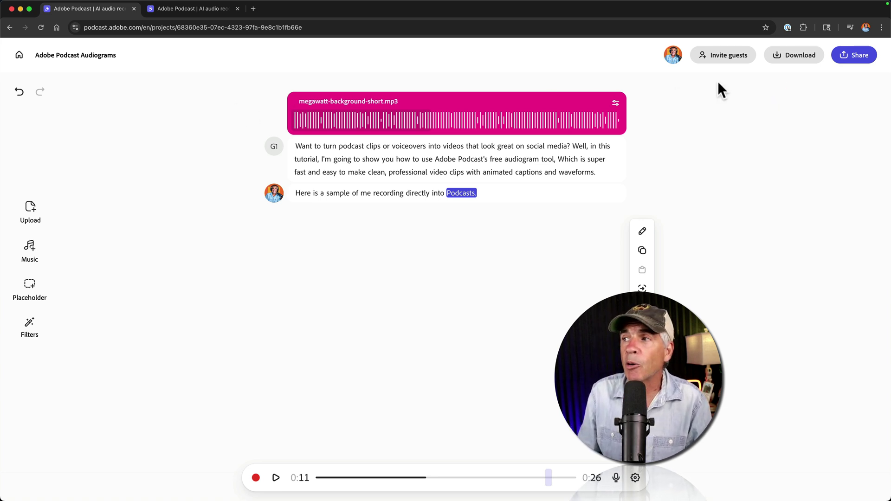
# - Open the project's audiogram download settings, try the Portrait size and set the video size to Square
pyautogui.click(794, 55)
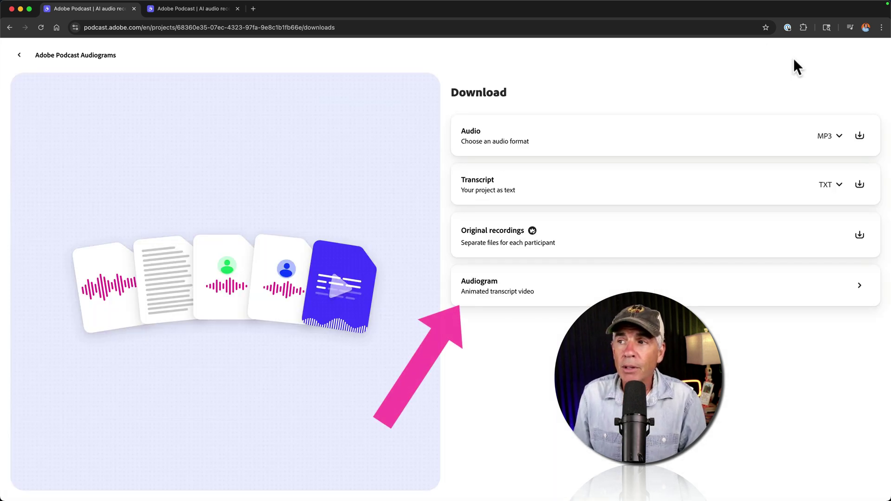
pyautogui.click(492, 286)
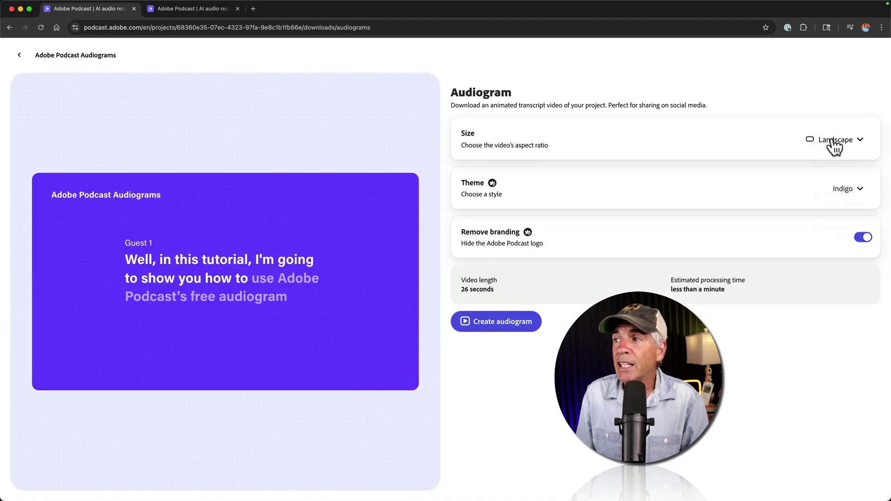
pyautogui.click(840, 201)
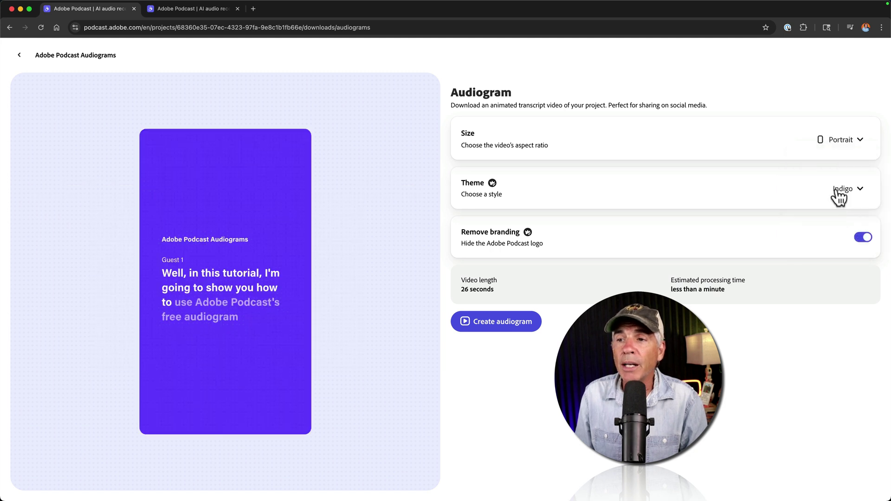
pyautogui.click(842, 142)
pyautogui.click(835, 232)
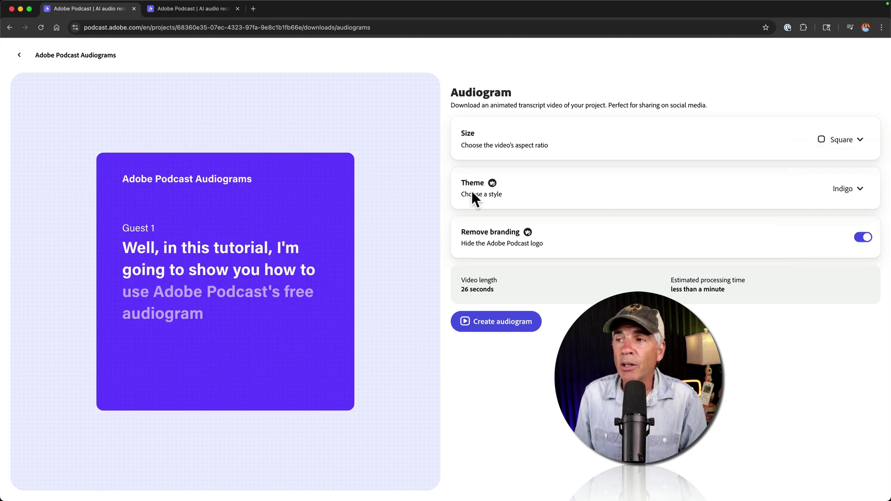
# - Try the Doodle theme, apply the Newsworthy theme and create the audiogram video
pyautogui.click(849, 190)
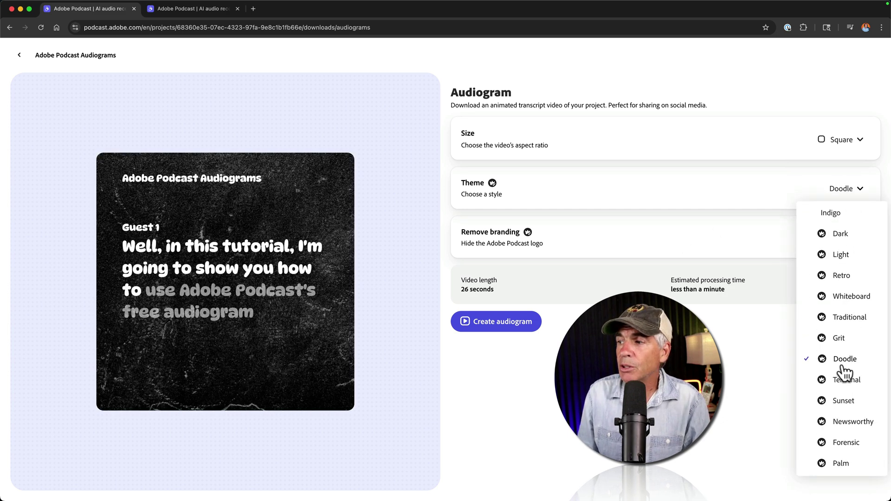
pyautogui.click(853, 422)
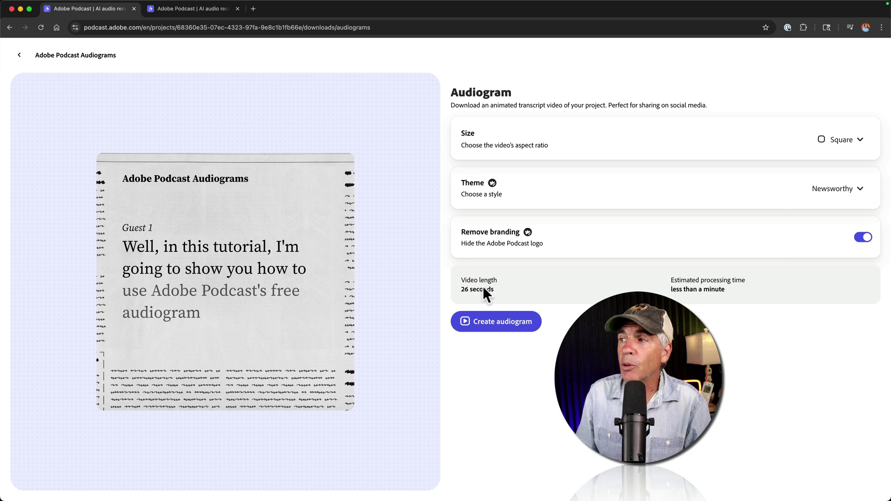
pyautogui.click(520, 325)
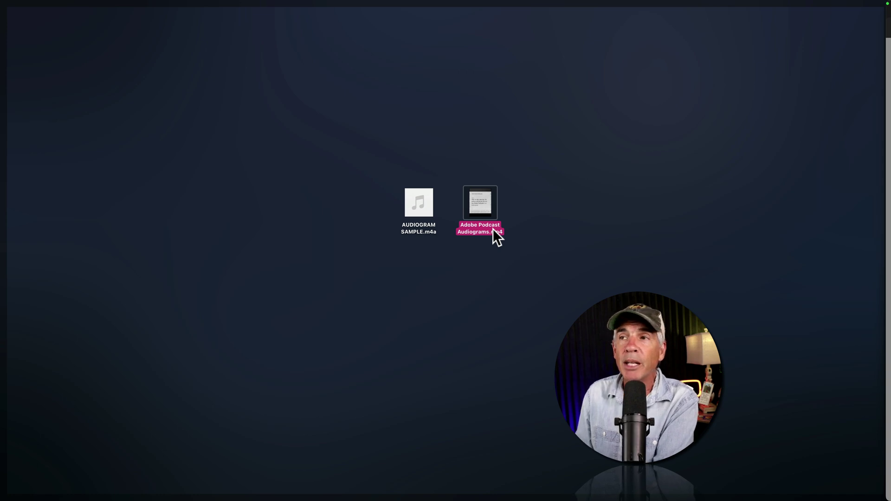
# - Preview the downloaded video Adobe Podcast Audiograms.mp4 from the desktop and close the preview
pyautogui.press('space')
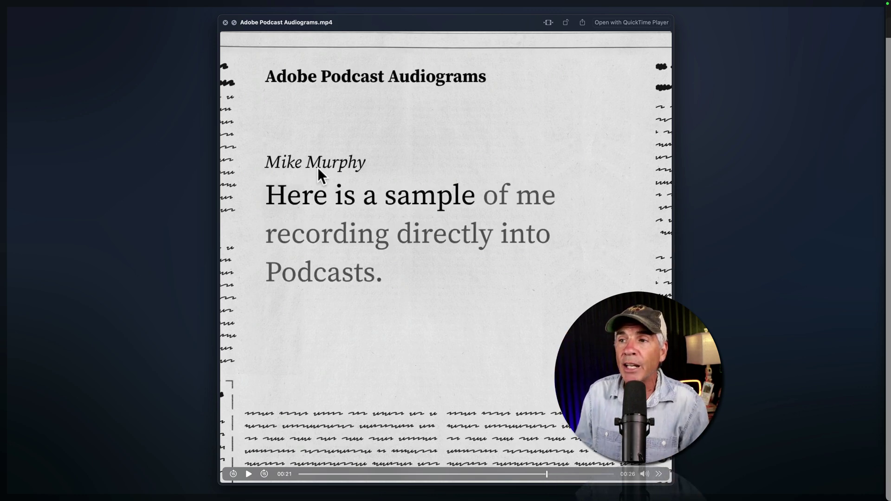
pyautogui.press('space')
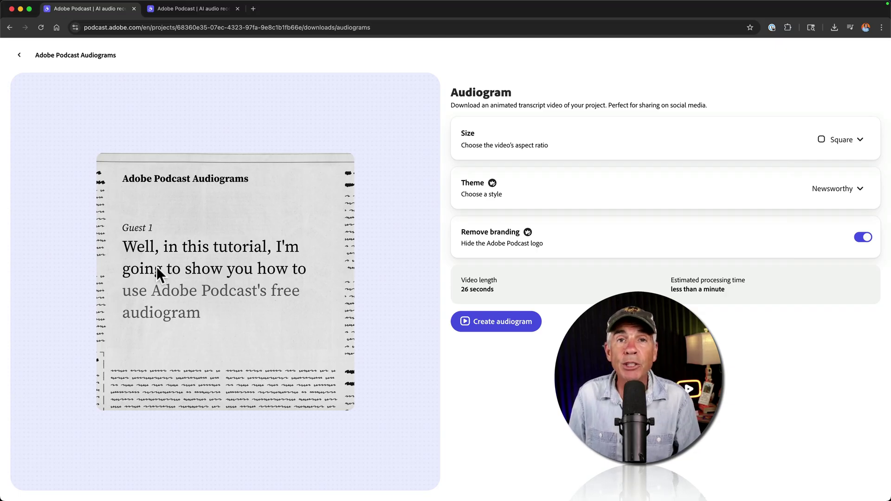
# - Try the Portrait size on the Newsworthy audiogram and switch it to Landscape
pyautogui.click(851, 148)
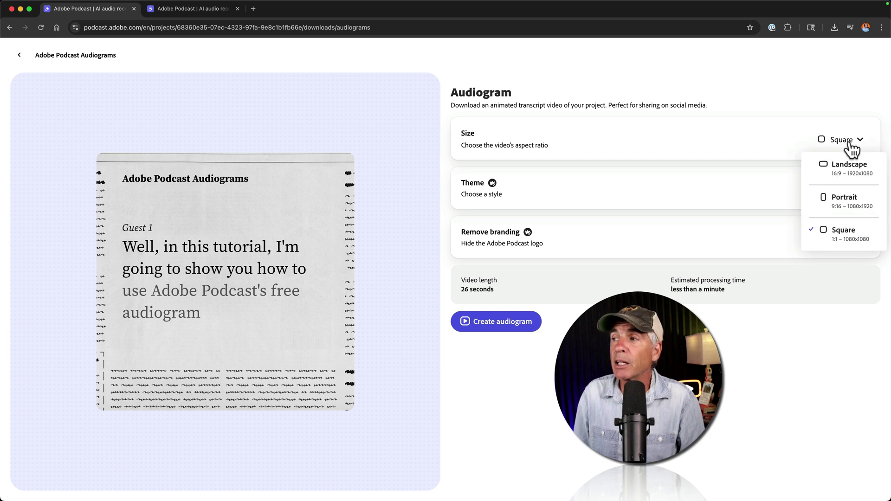
pyautogui.click(849, 203)
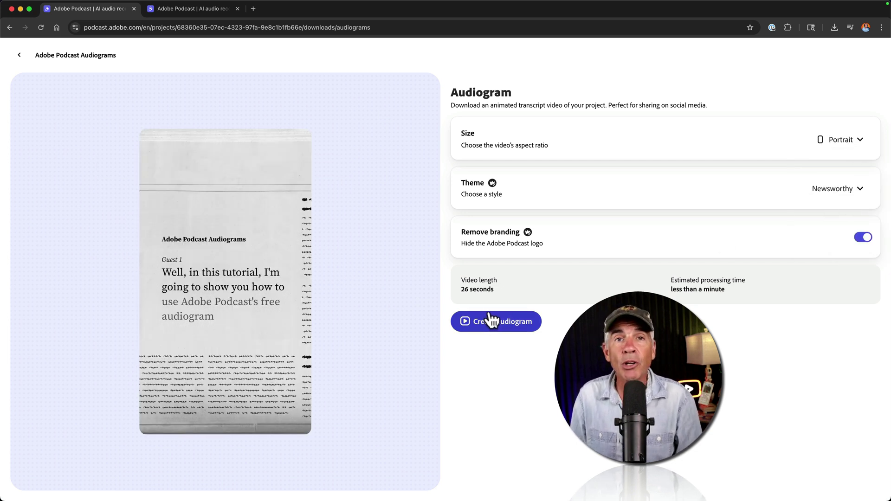
pyautogui.click(855, 147)
pyautogui.click(848, 168)
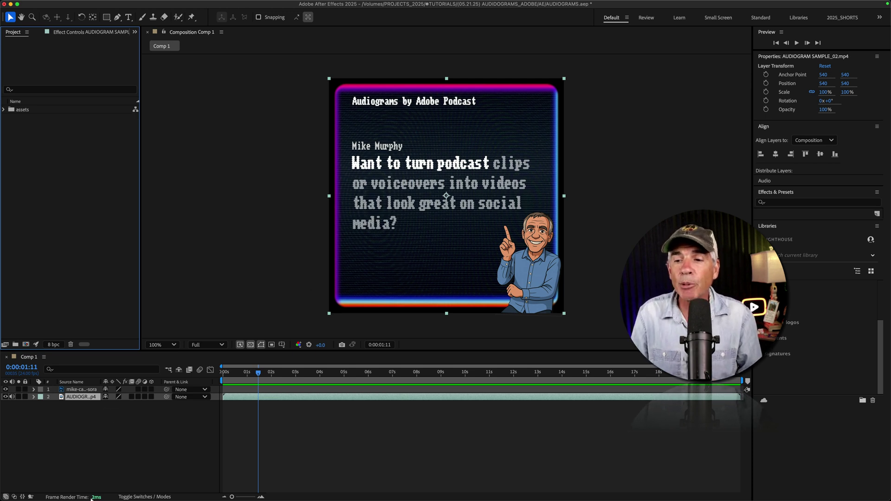
# - Import Adobe Podcast Audiograms.mp4 from the Desktop folder into the After Effects project
pyautogui.moveTo(84, 499)
pyautogui.click(40, 469)
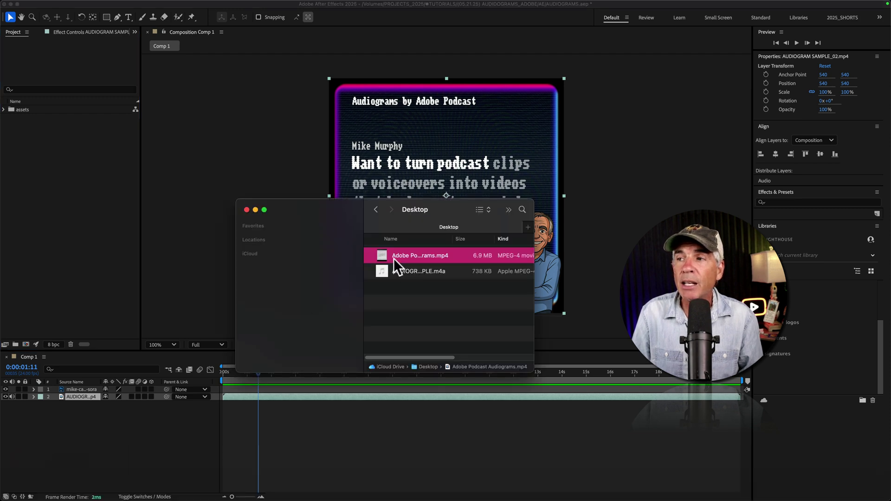
pyautogui.moveTo(416, 257); pyautogui.dragTo(57, 153)
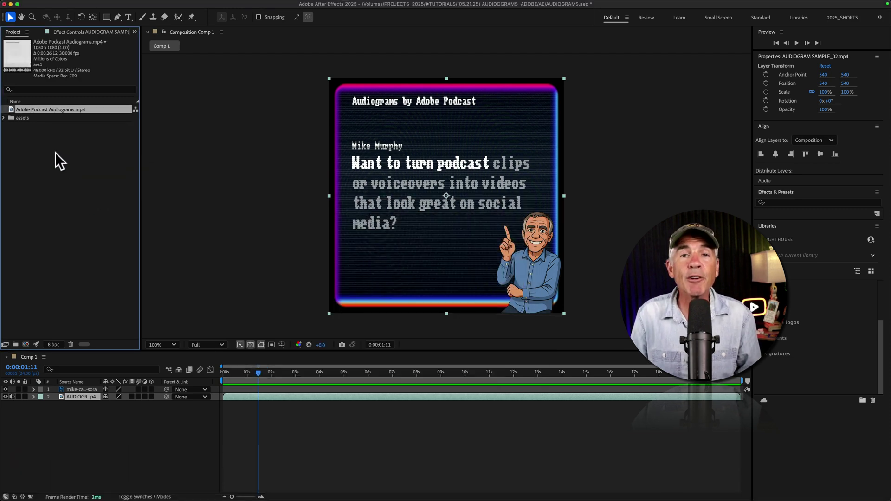
# - Replace the source of the AUDIOGRAM SAMPLE_02.mp4 layer in Comp 1 with Adobe Podcast Audiograms.mp4
pyautogui.click(82, 408)
pyautogui.click(79, 398)
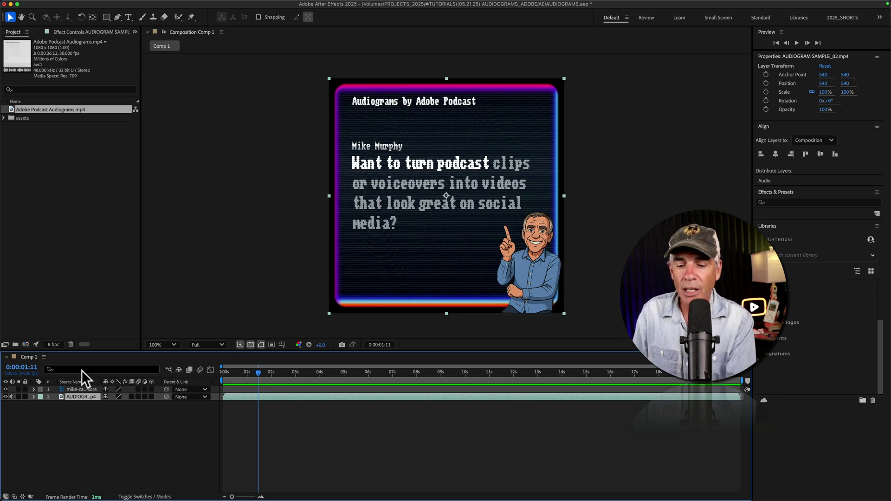
pyautogui.press('alt')
pyautogui.moveTo(34, 109); pyautogui.dragTo(74, 397)
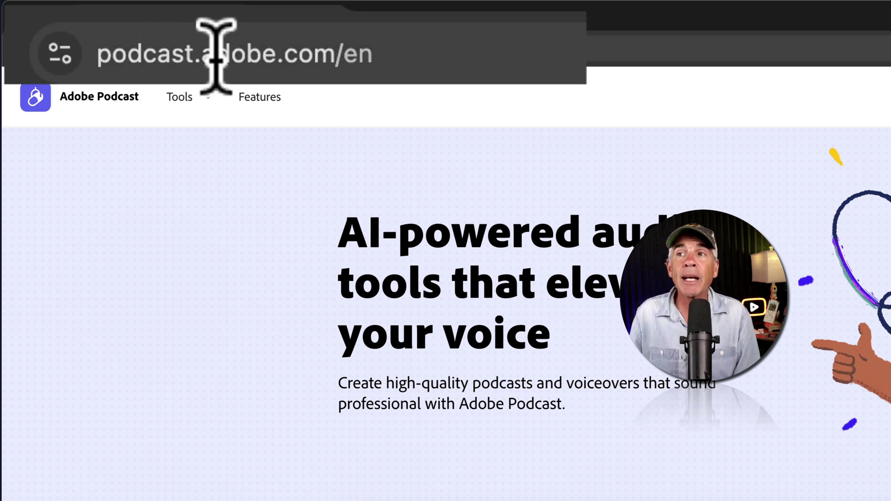
# - Go to Studio on the Adobe Podcast website and show the options for the Adobe Podcast Audiograms project
pyautogui.click(207, 100)
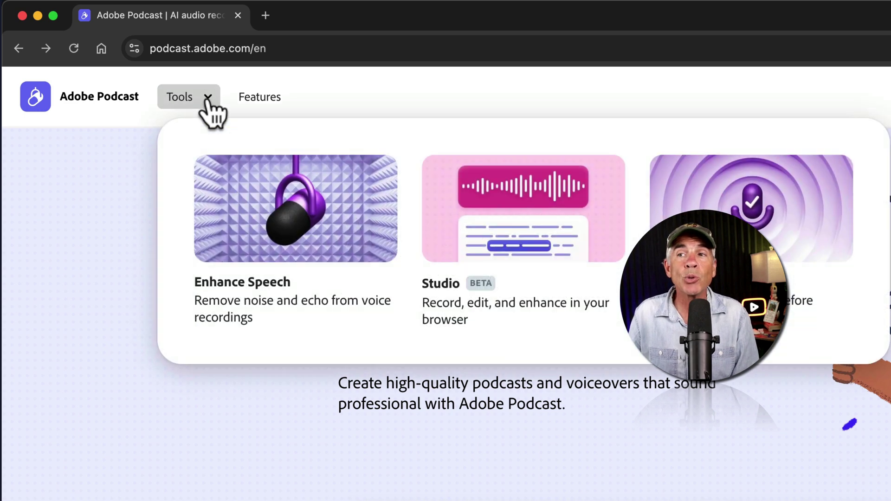
pyautogui.click(489, 215)
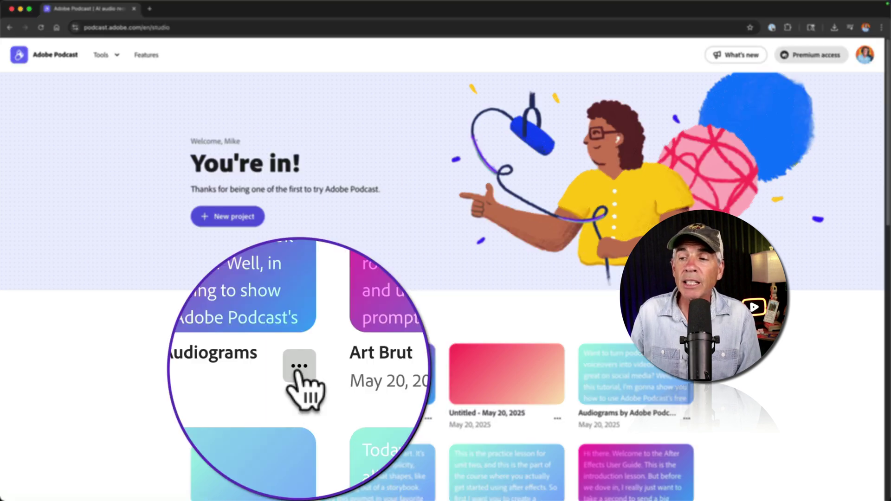
pyautogui.click(299, 419)
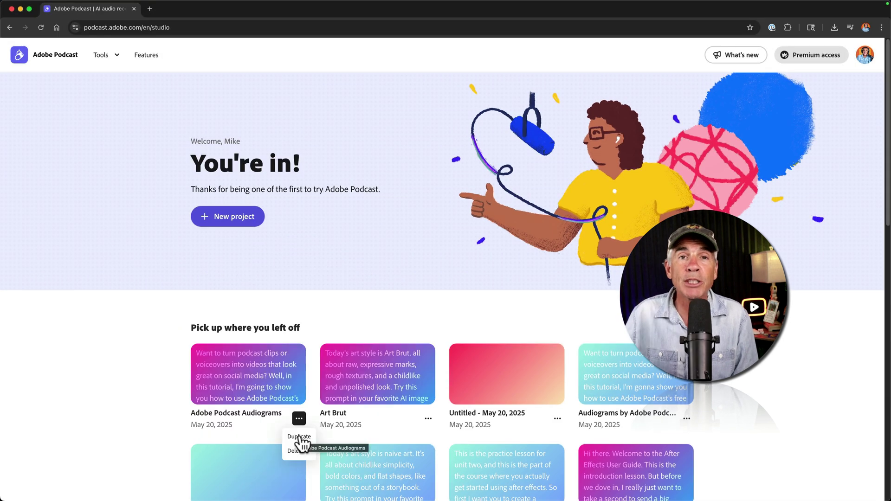
# - Open the Adobe Podcast Audiograms project and bring up its audiogram download settings
pyautogui.click(250, 371)
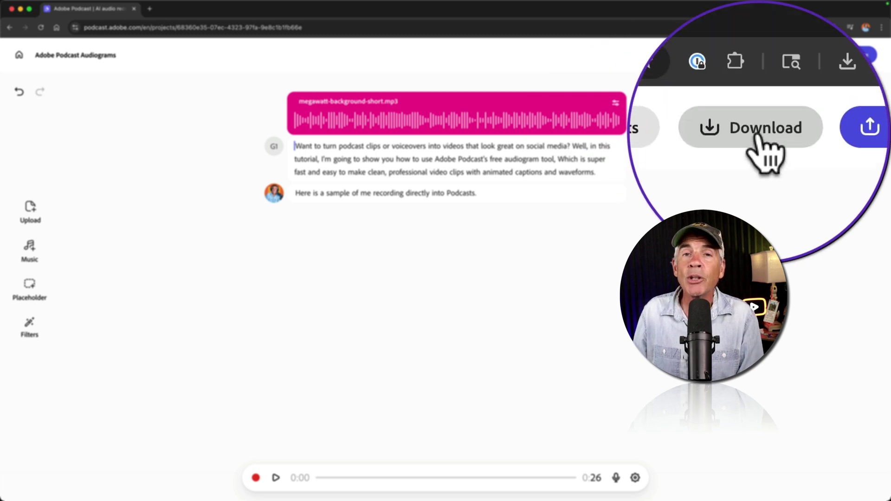
pyautogui.click(796, 58)
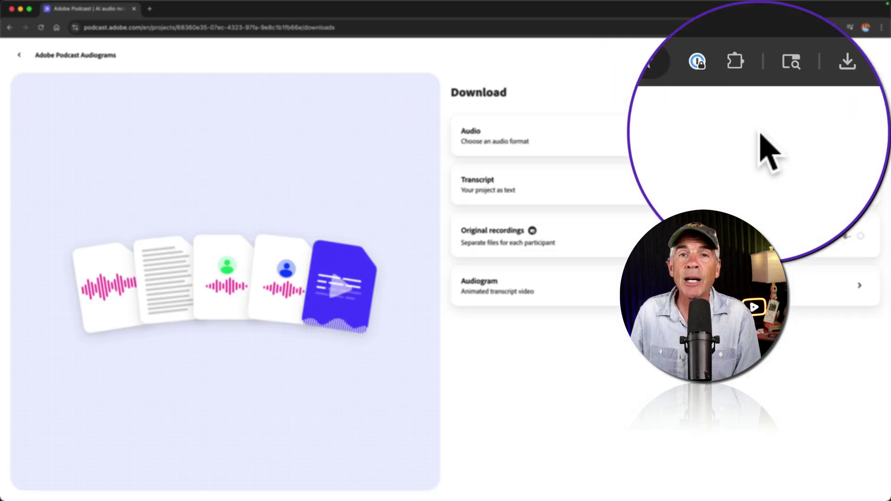
pyautogui.click(494, 285)
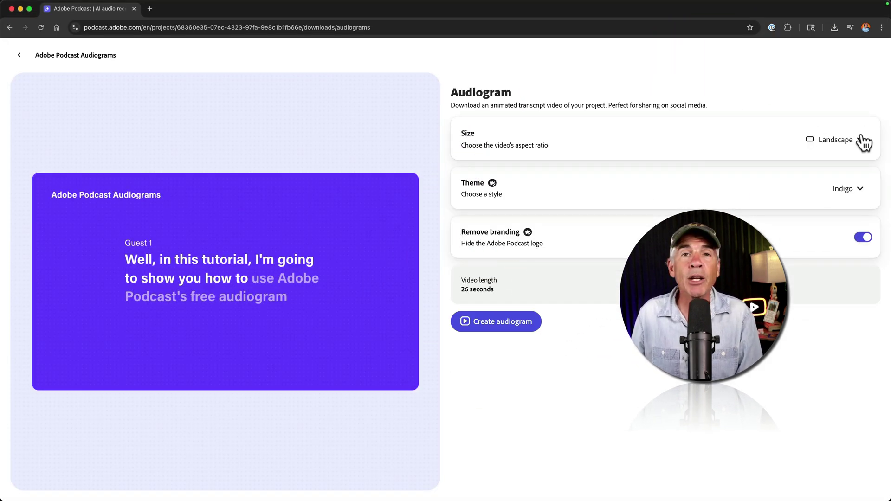